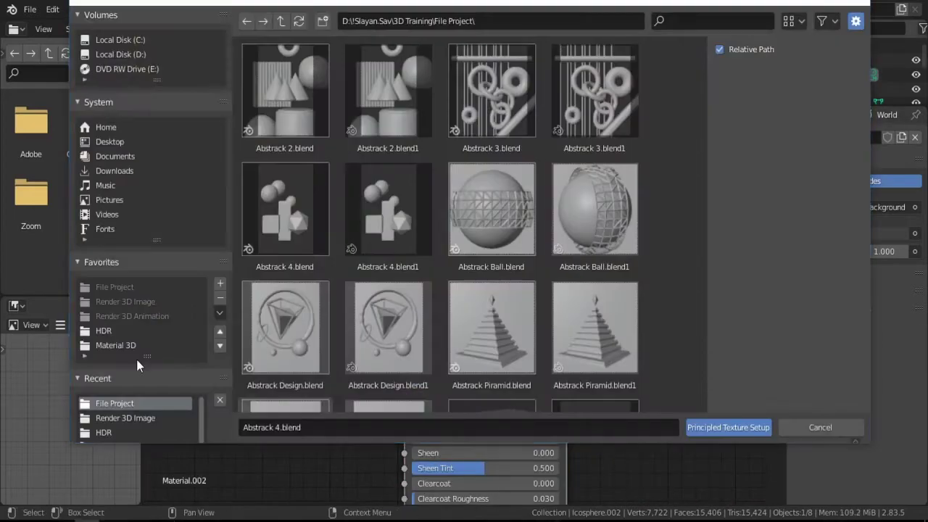
Load the MetalDesignerWeaveSteel002 4K specular textures onto the sphere from the texture library.
click(116, 345)
text(metal)
double_click(387, 211)
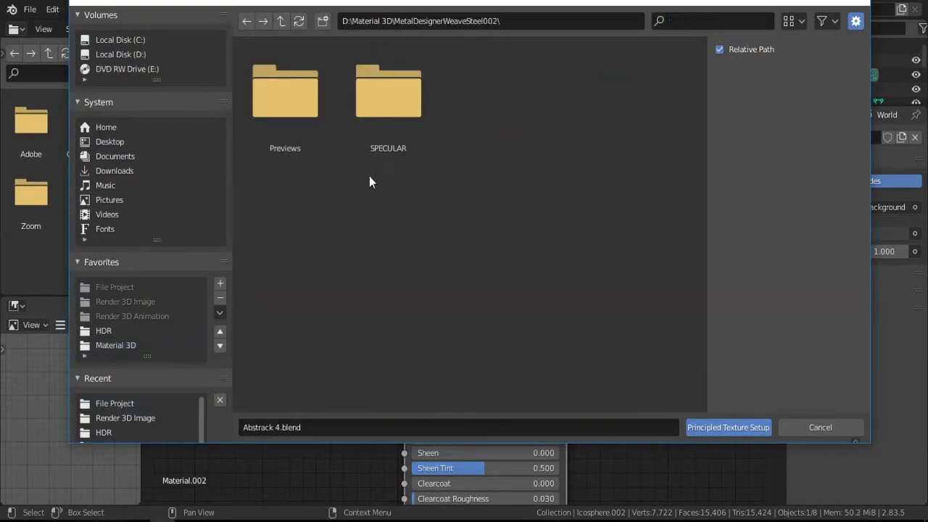
double_click(387, 94)
double_click(413, 109)
double_click(381, 148)
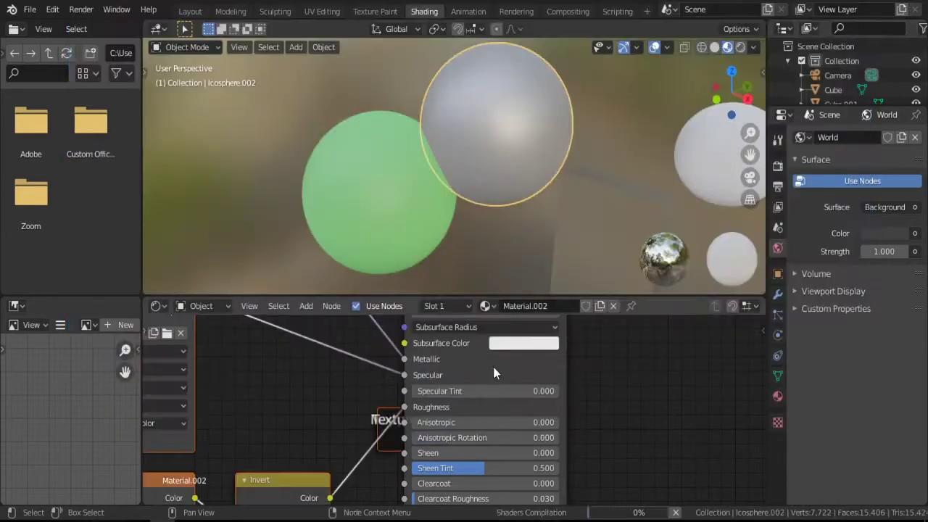
Add a Mix Shader after the Principled BSDF with a Transparent BSDF beside it.
middle_drag(357, 393, 450, 355)
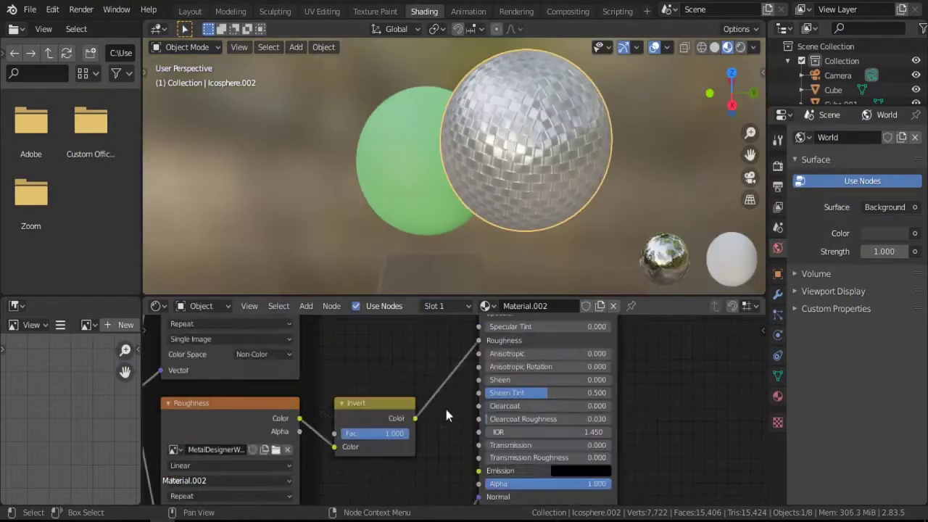
text(mix)
click(503, 355)
key(shift+d)
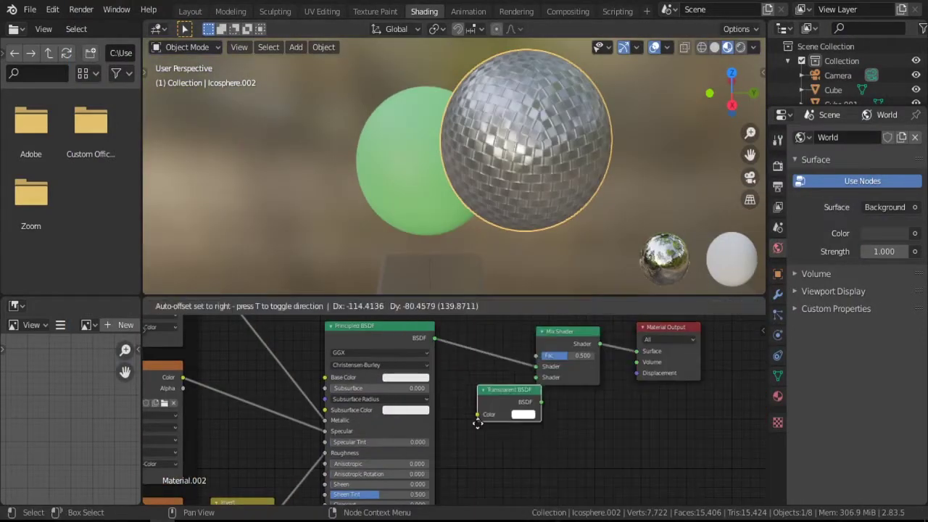
click(508, 399)
Load all specular maps via Principled Texture Setup and link the roughness texture into the shader.
key(ctrl+shift+t)
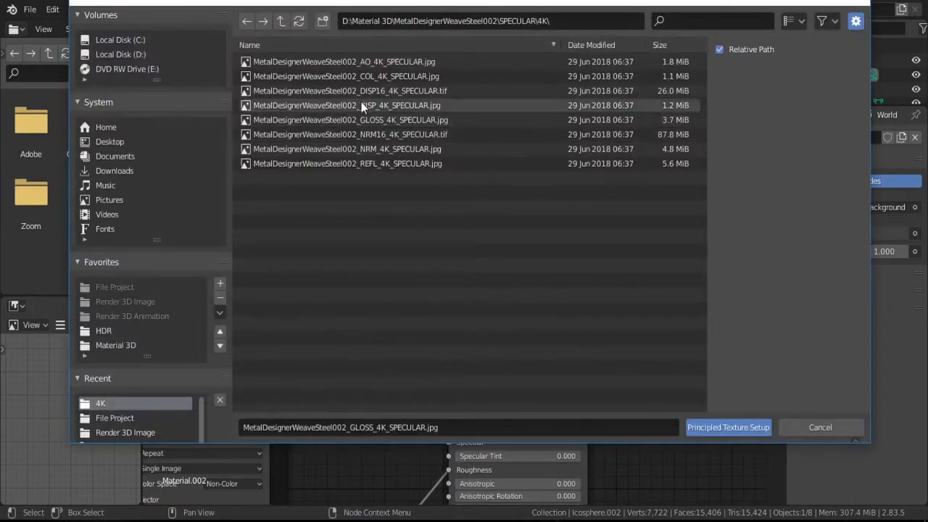
key(a)
key(Return)
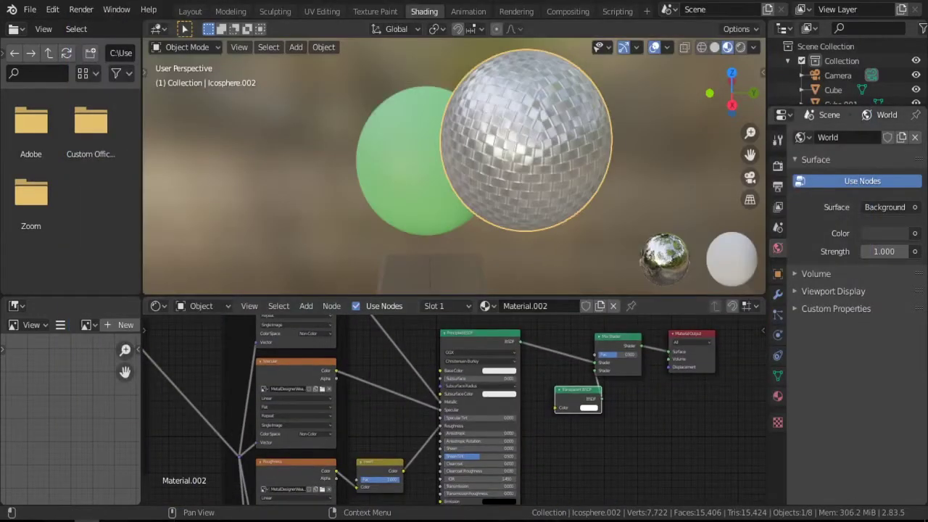
drag(297, 387, 401, 403)
drag(335, 470, 542, 447)
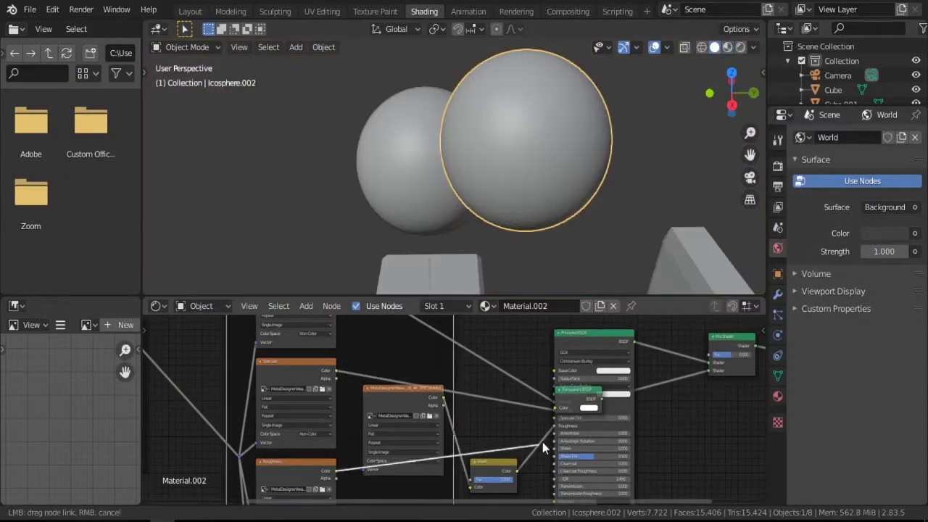
click(727, 49)
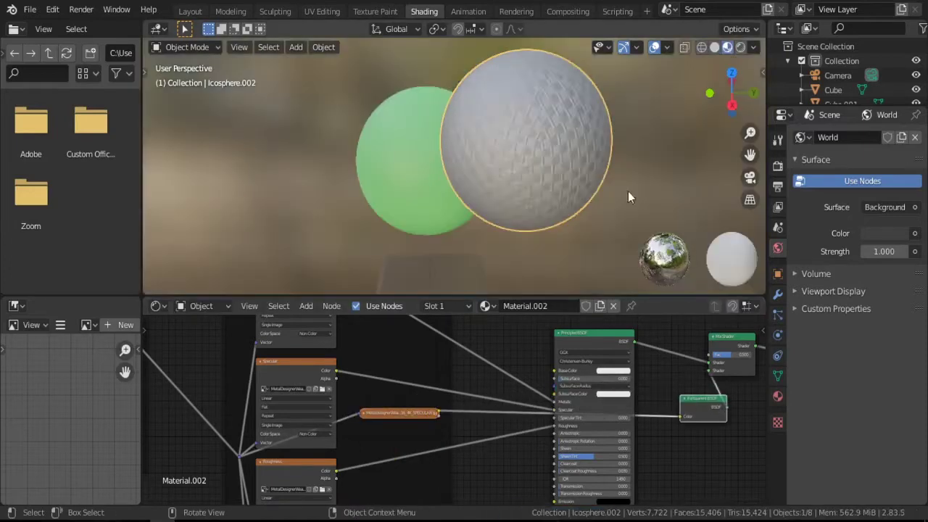
scroll(491, 137, up, 2)
middle_drag(524, 172, 575, 160)
Connect an image texture to the small white sphere's Base Color.
key(KP_0)
click(466, 172)
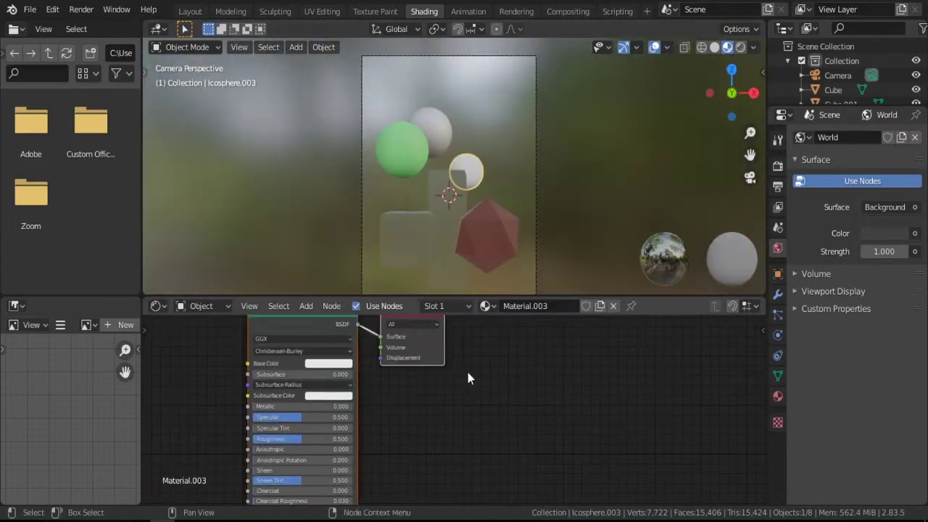
drag(305, 388, 261, 348)
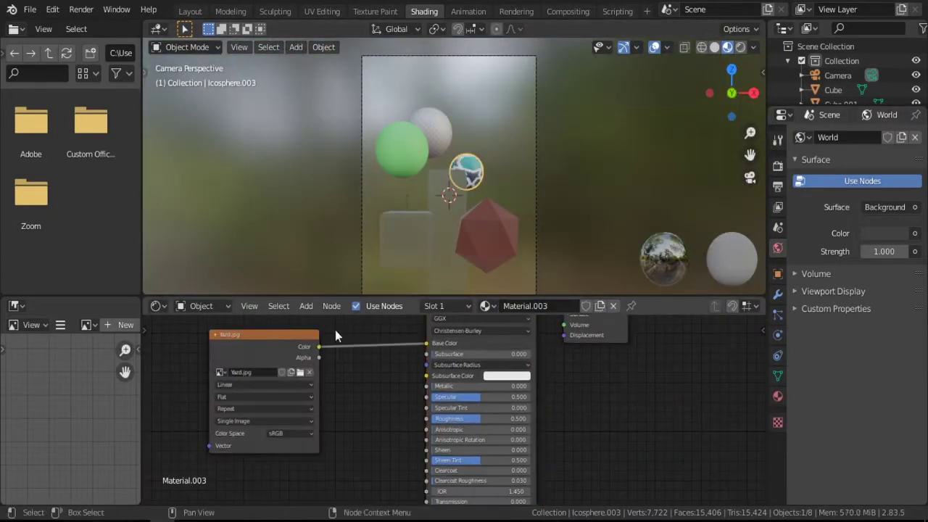
scroll(450, 174, up, 3)
Add Bump nodes to the green sphere's material and the red icosahedron's glass material.
click(311, 87)
drag(425, 359, 421, 344)
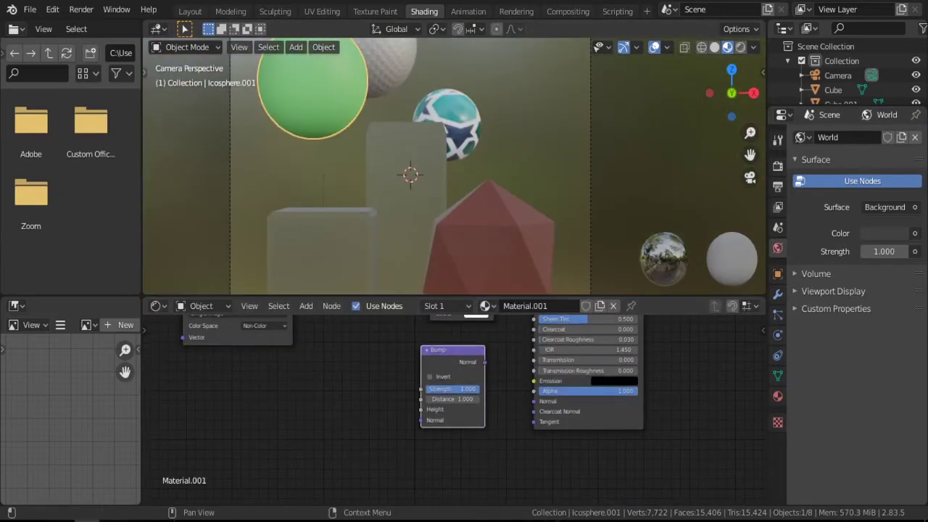
key(shift+a)
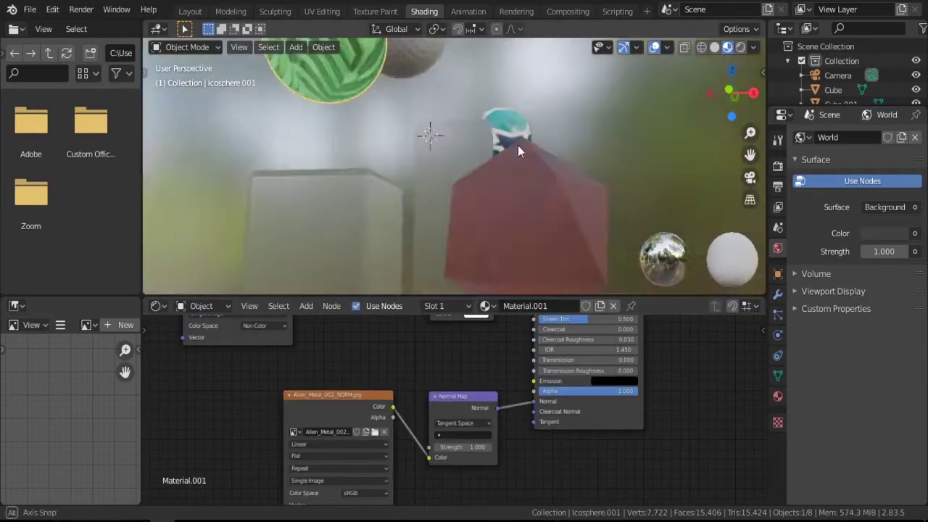
click(517, 150)
click(331, 425)
scroll(323, 381, up, 2)
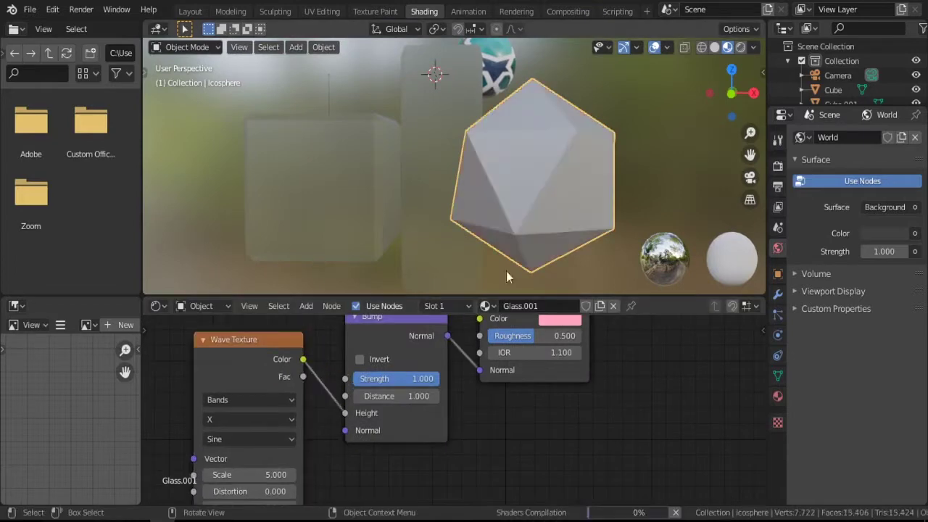
Add a plane, scale it up, and give it a new material.
key(ctrl+s)
key(KP_0)
key(s)
click(511, 236)
middle_drag(511, 236, 518, 253)
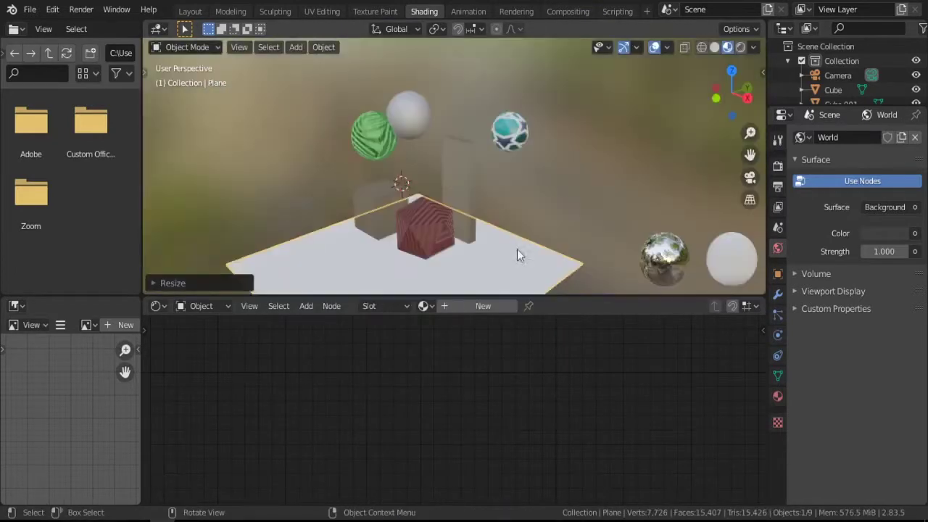
key(KP_7)
key(KP_0)
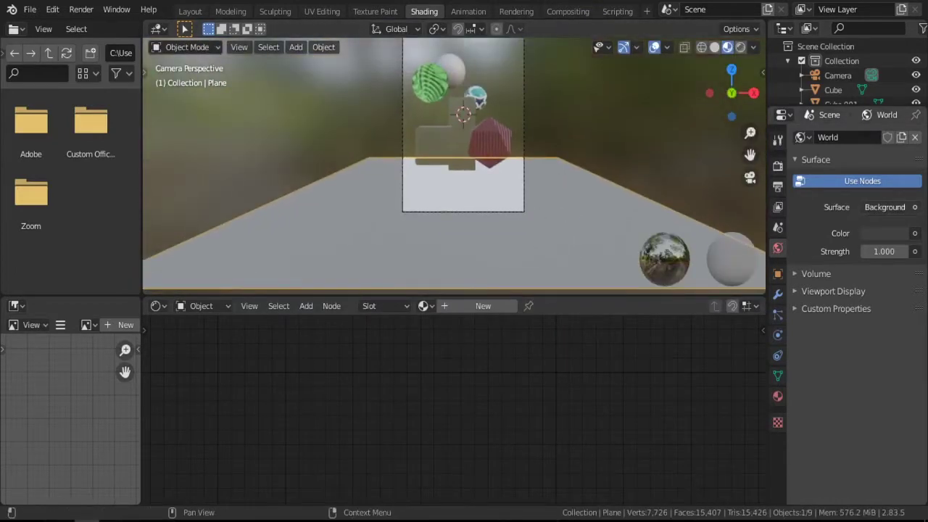
click(483, 305)
key(shift+a)
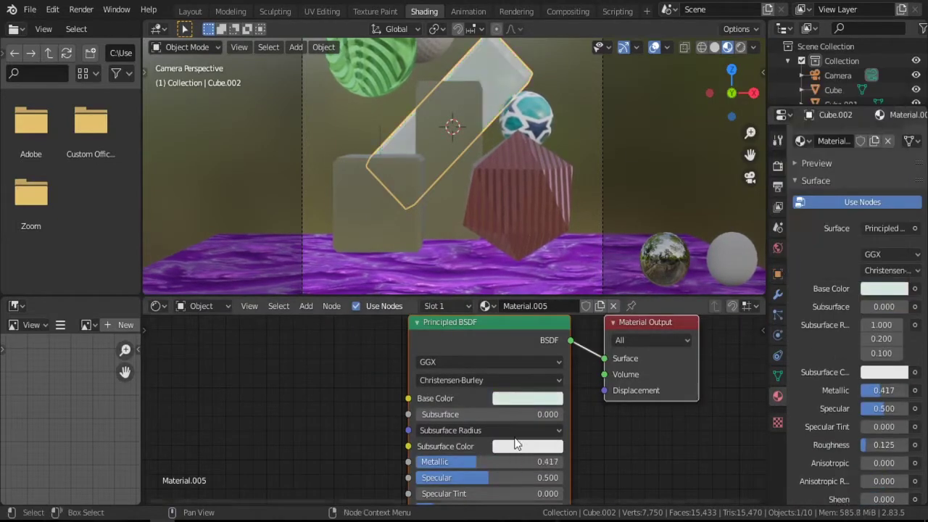
Wire the Overlay_Scratches image through Mix nodes into Roughness, setting its colour space and Color1.
drag(318, 353, 371, 397)
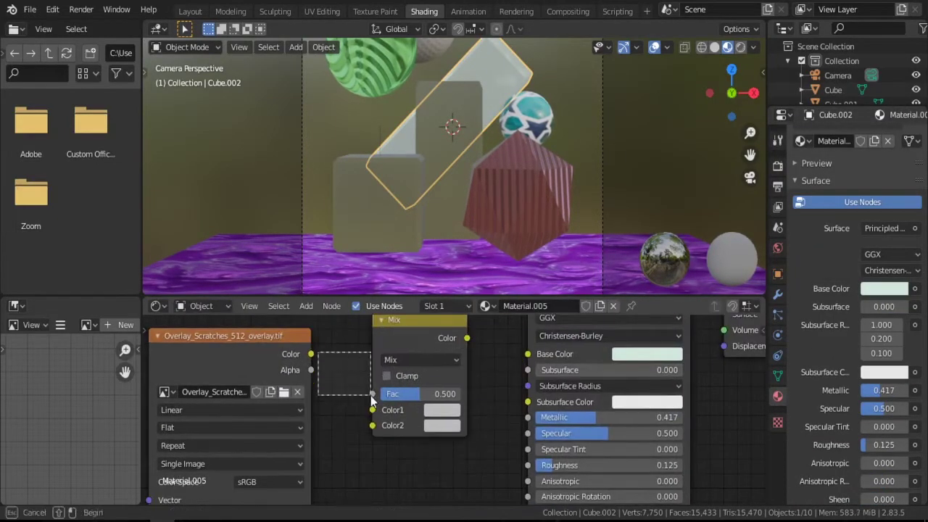
scroll(371, 401, down, 2)
click(322, 406)
middle_drag(366, 335, 366, 364)
drag(471, 436, 516, 421)
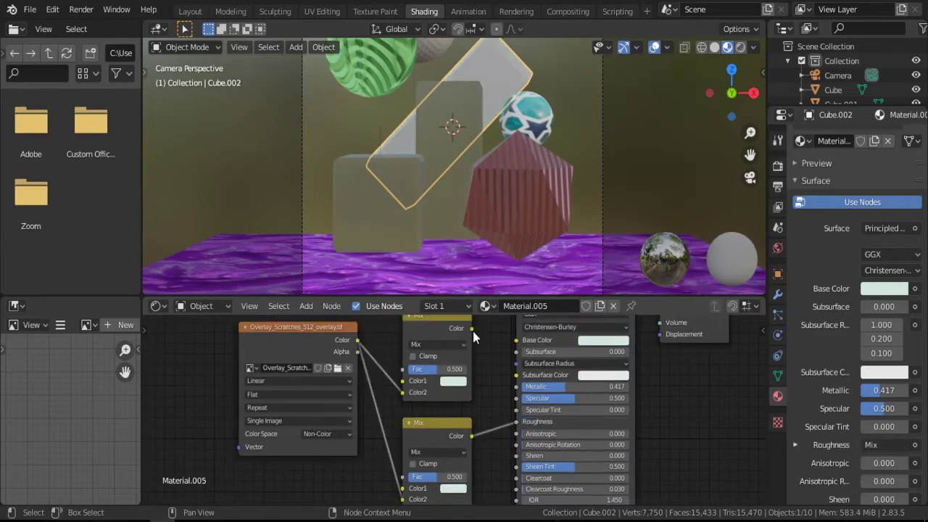
middle_drag(517, 469, 536, 311)
key(shift+a)
text(map)
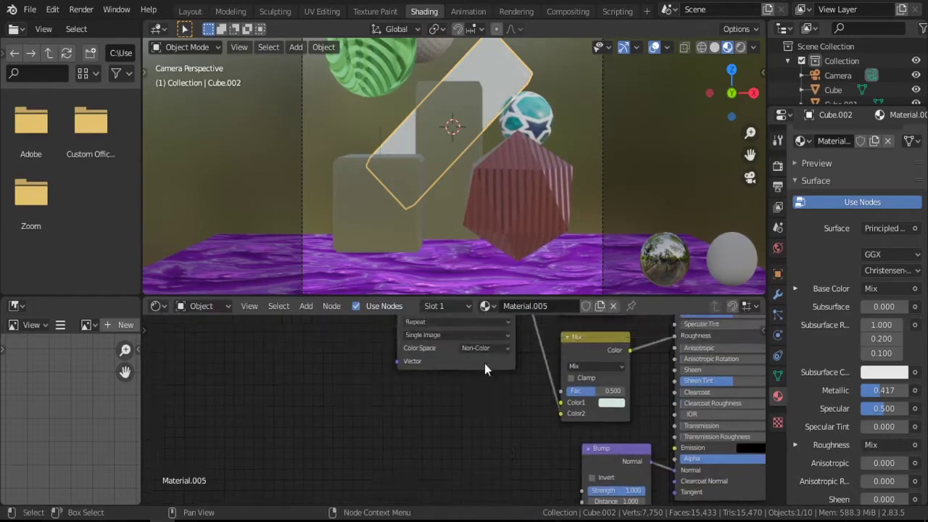
click(467, 385)
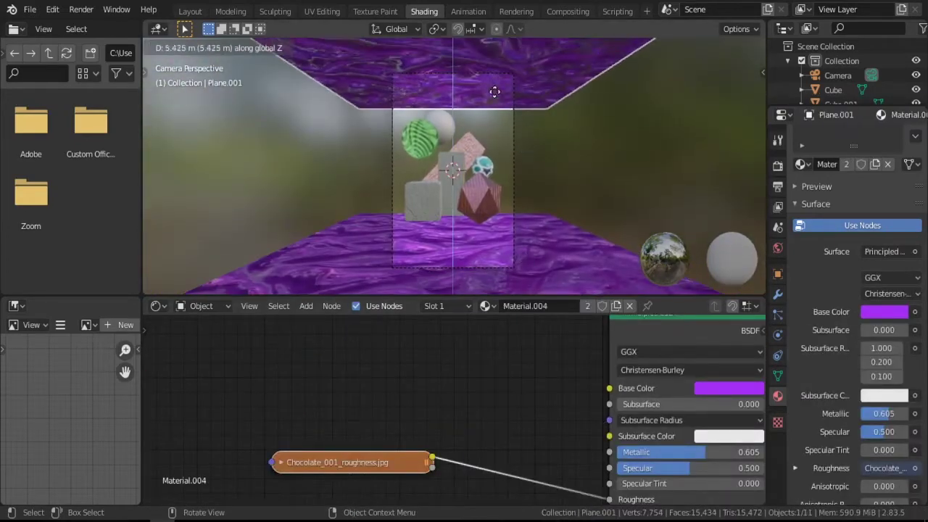
Delete the selected purple plane with X and confirm.
key(x)
click(533, 269)
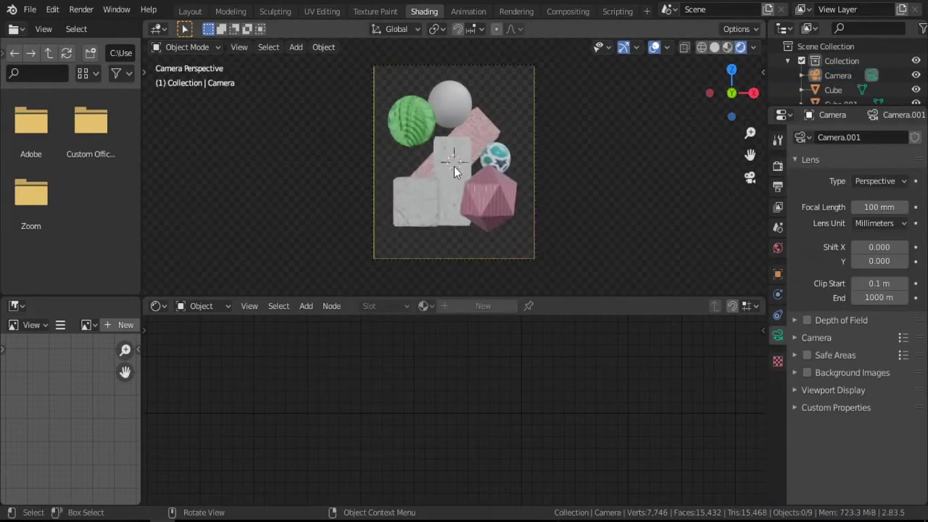
Switch the render engine to Cycles and colour the point light purple (H 0.736, S 0.616).
click(778, 166)
click(890, 137)
click(880, 184)
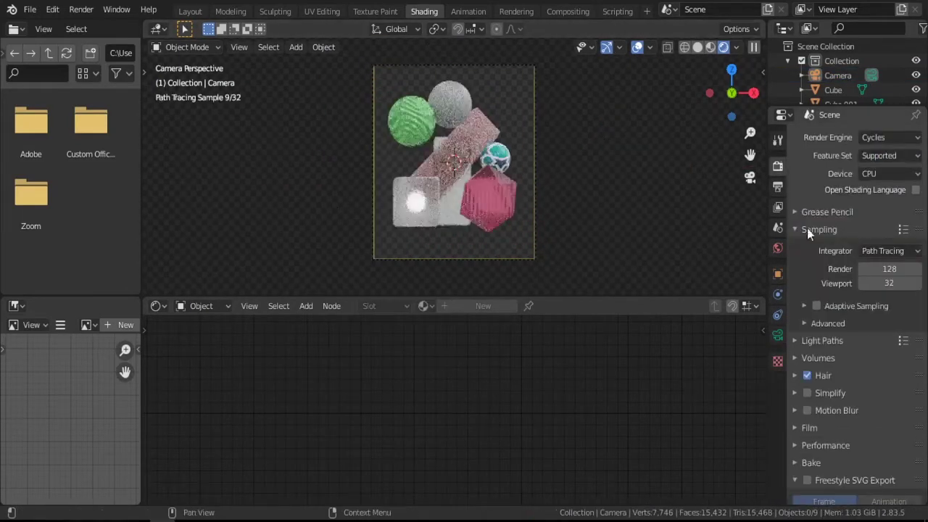
click(778, 334)
click(880, 216)
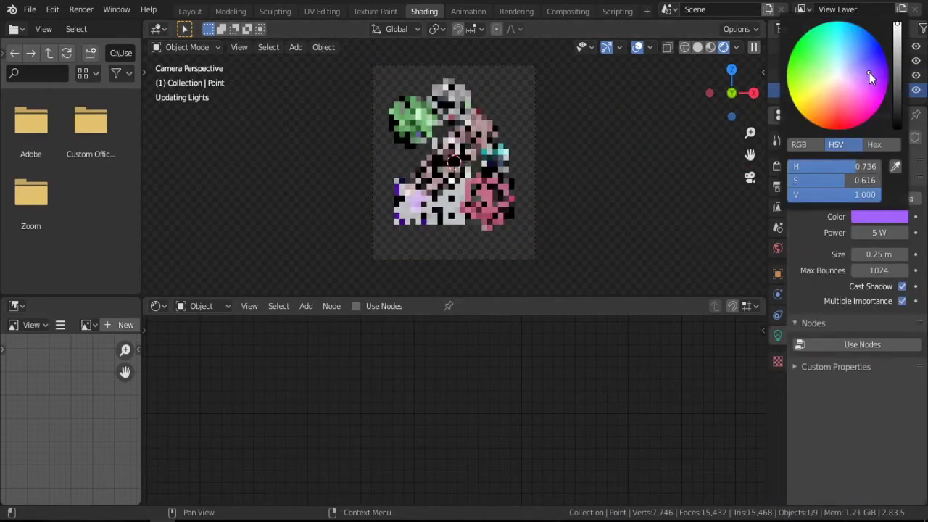